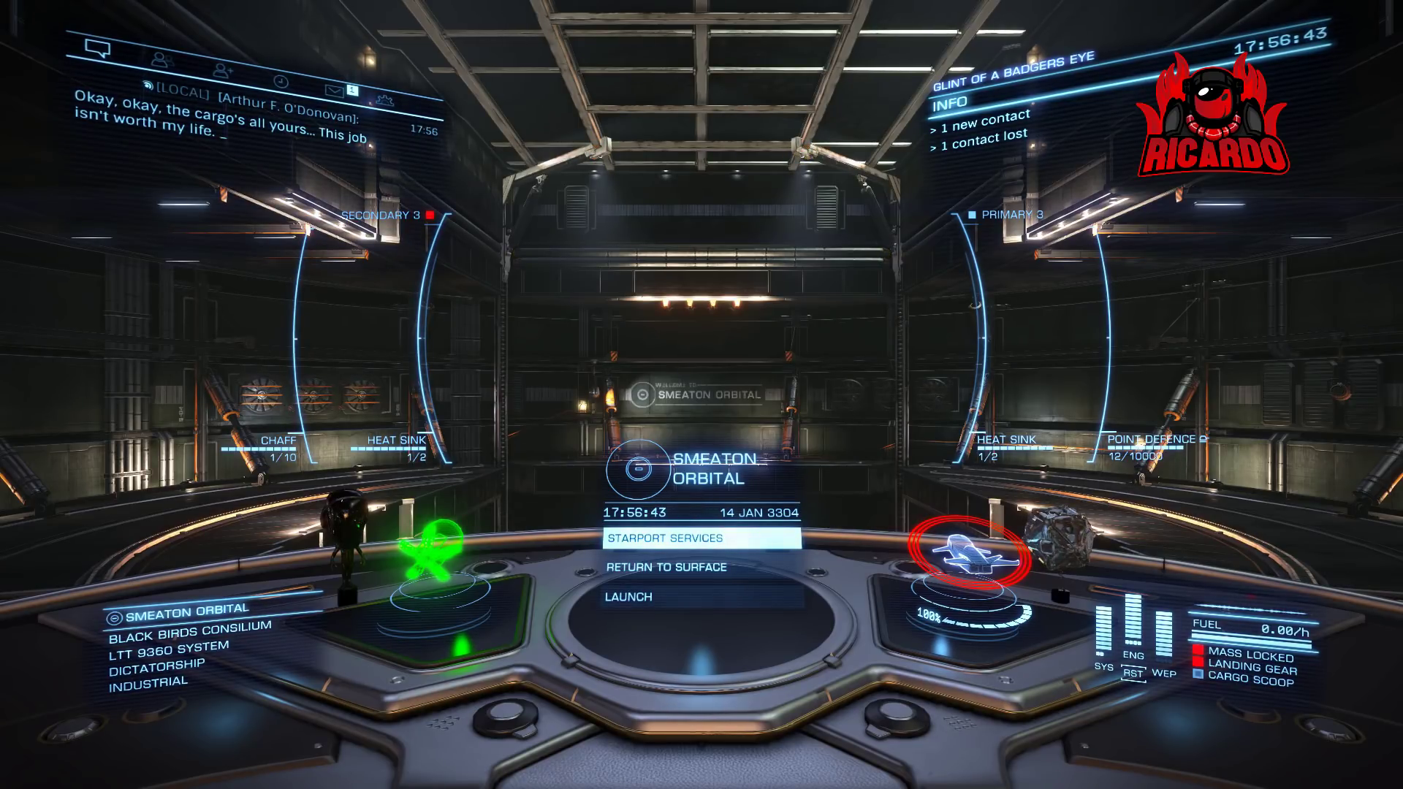
View the left Contacts panel and then the centre role panel in their current HUD colours.
{"action": "key", "text": "1"}
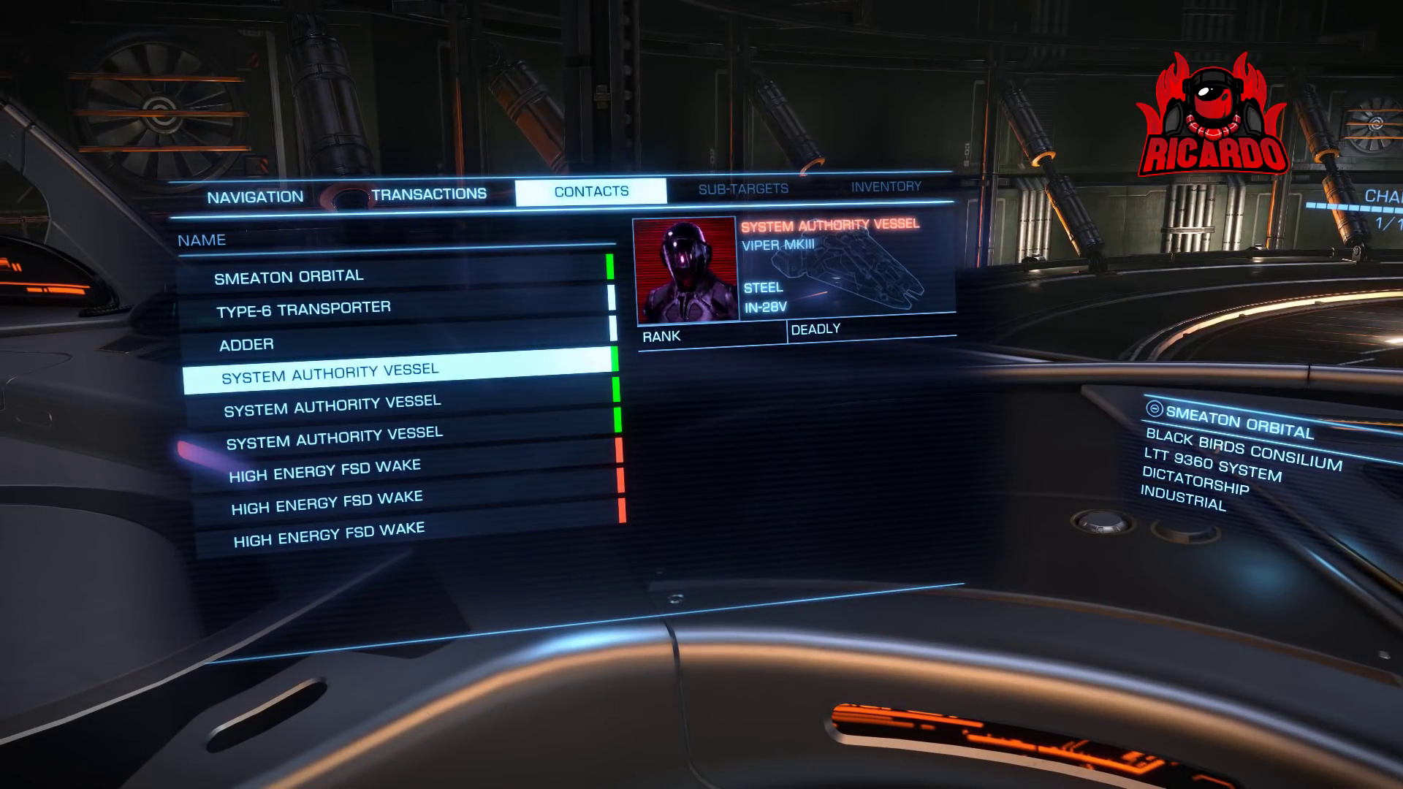
{"action": "key", "text": "3"}
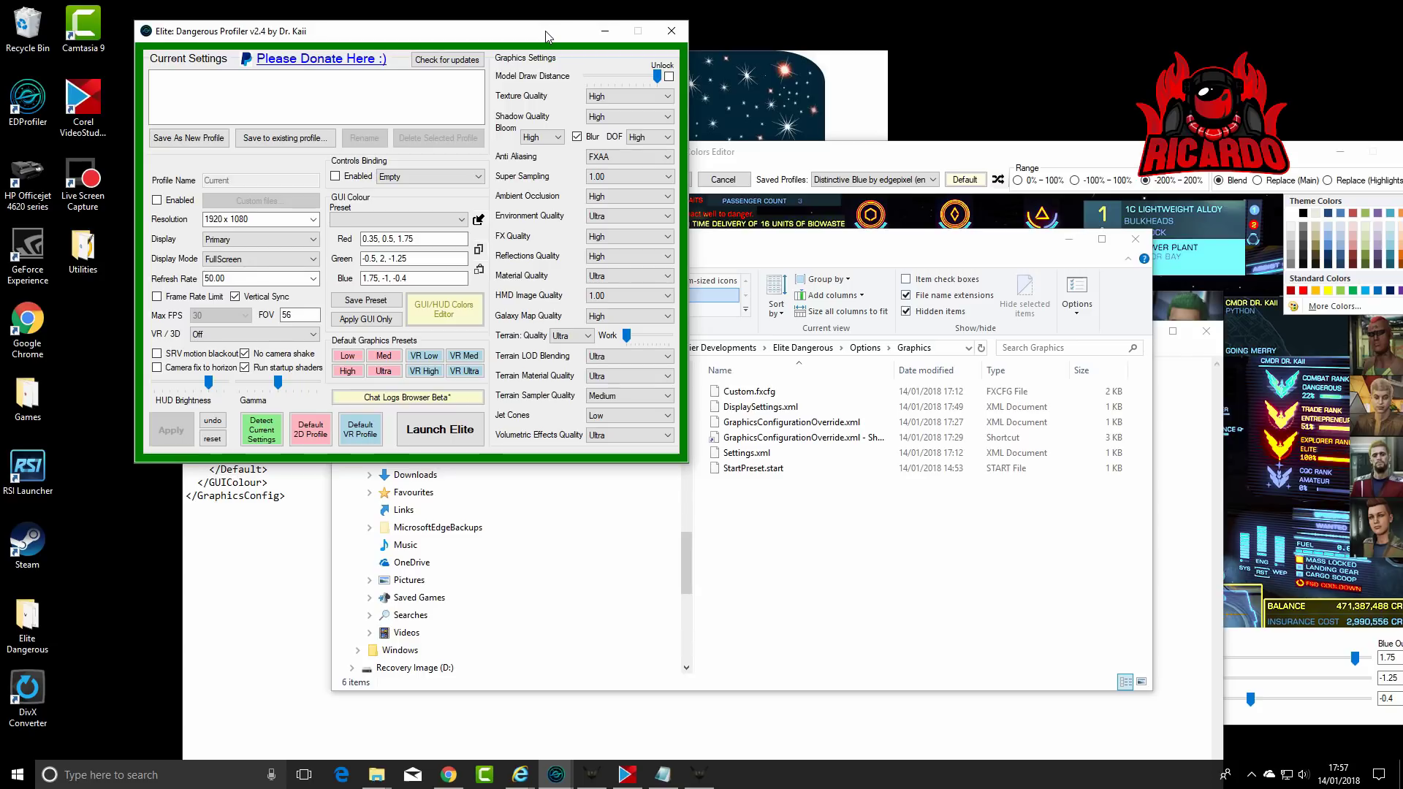
{"action": "left_click", "coordinate": [848, 162]}
{"action": "left_click_drag", "start_coordinate": [870, 161], "coordinate": [652, 79]}
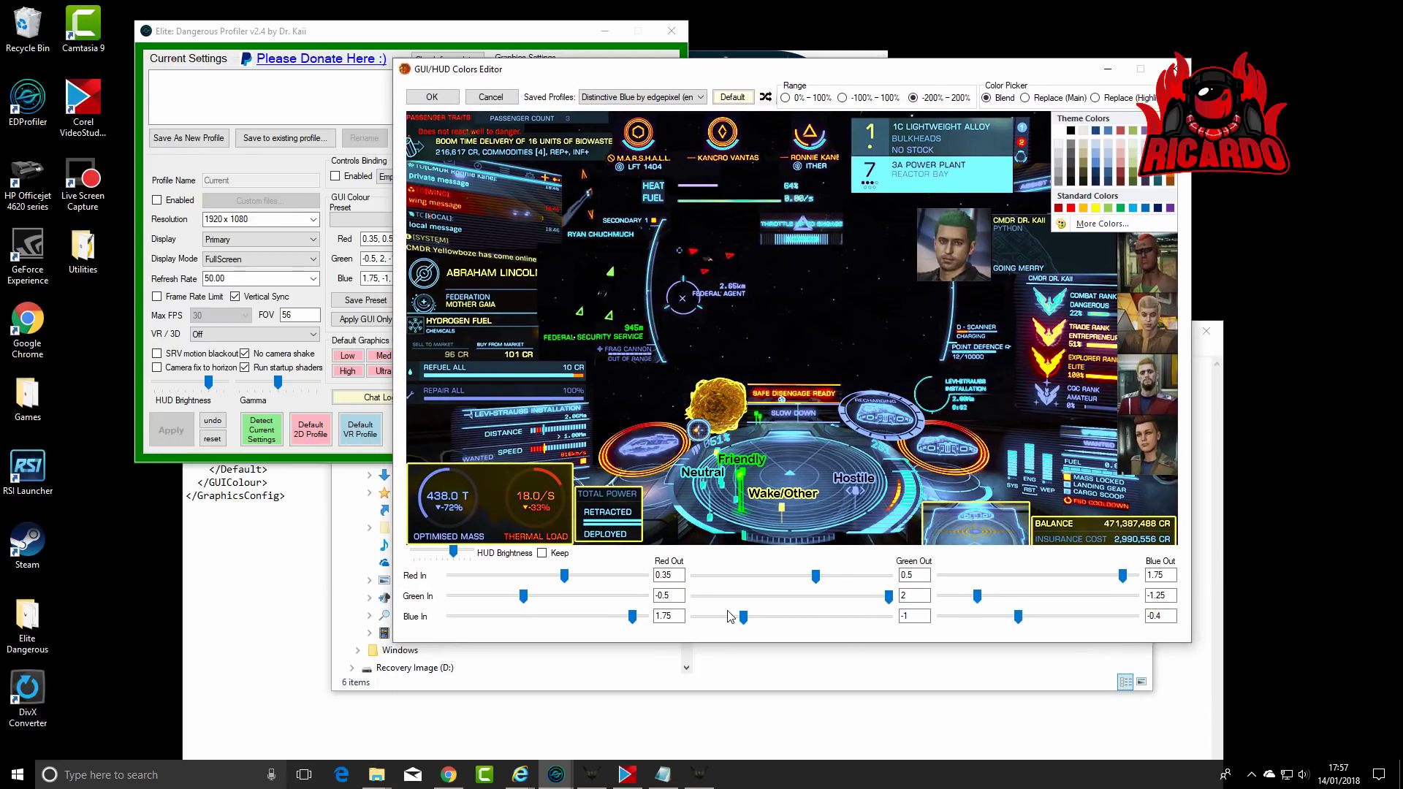
{"action": "mouse_move", "coordinate": [815, 579]}
{"action": "left_mouse_down"}
{"action": "mouse_move", "coordinate": [788, 578]}
{"action": "mouse_move", "coordinate": [868, 579]}
{"action": "mouse_move", "coordinate": [835, 579]}
{"action": "mouse_move", "coordinate": [862, 598]}
{"action": "mouse_move", "coordinate": [804, 604]}
{"action": "mouse_move", "coordinate": [828, 604]}
{"action": "left_mouse_up"}
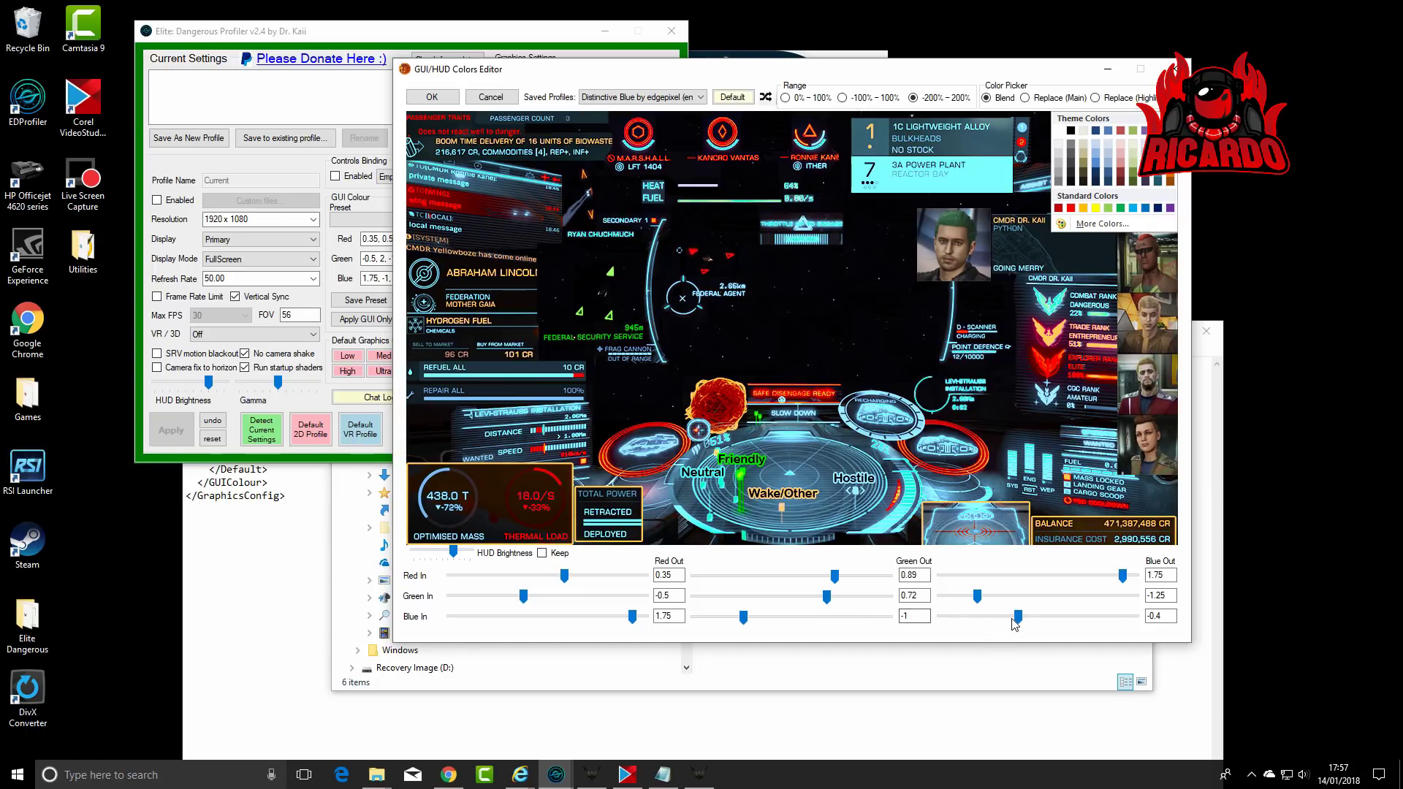
{"action": "left_click_drag", "start_coordinate": [1018, 617], "coordinate": [1027, 625]}
{"action": "left_click", "coordinate": [1175, 69]}
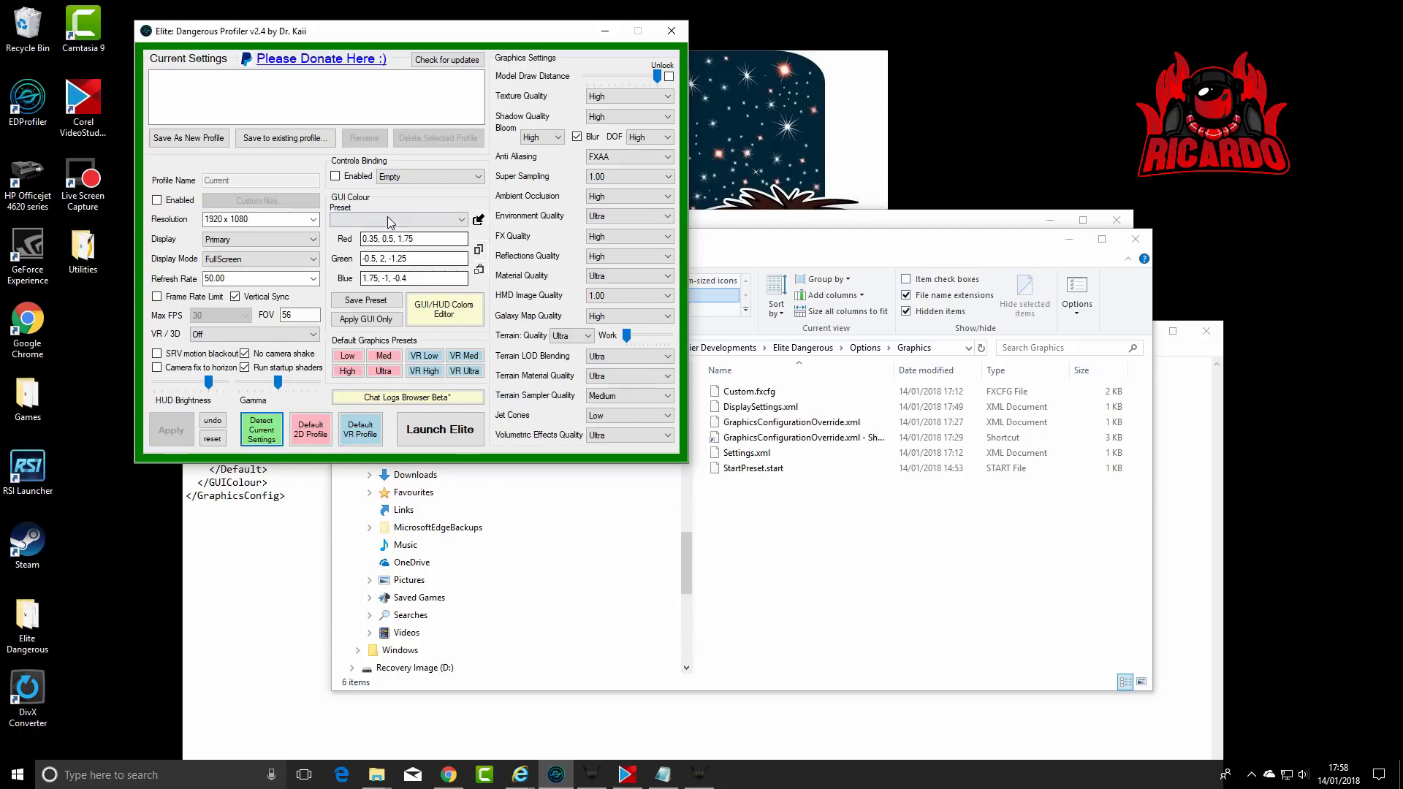
Select the Blue and Red GUI colour matrix values, then bring the Options\Graphics folder window forward.
{"action": "left_click_drag", "start_coordinate": [420, 277], "coordinate": [361, 279]}
{"action": "key", "text": "shift+Tab"}
{"action": "left_click_drag", "start_coordinate": [420, 239], "coordinate": [356, 246]}
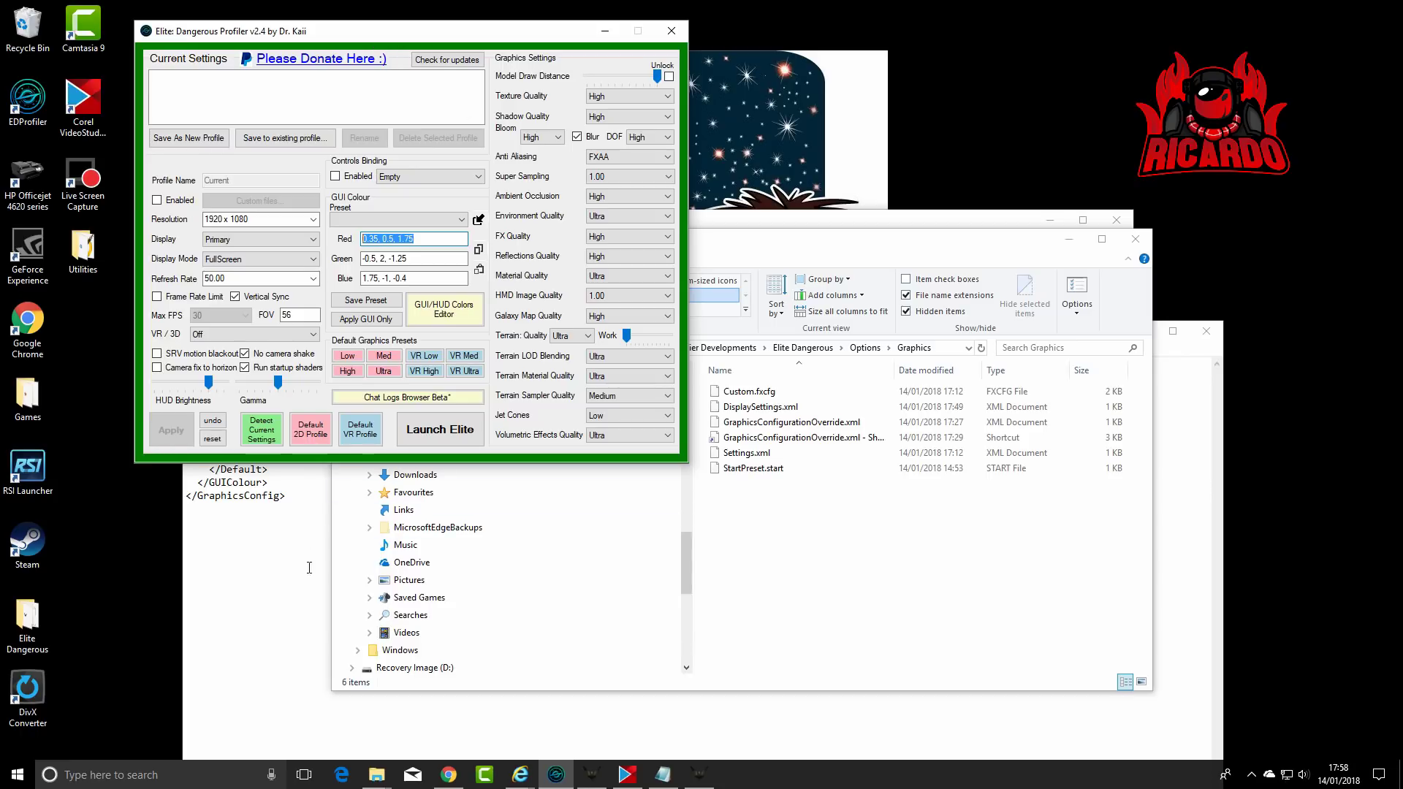
{"action": "left_click", "coordinate": [804, 555]}
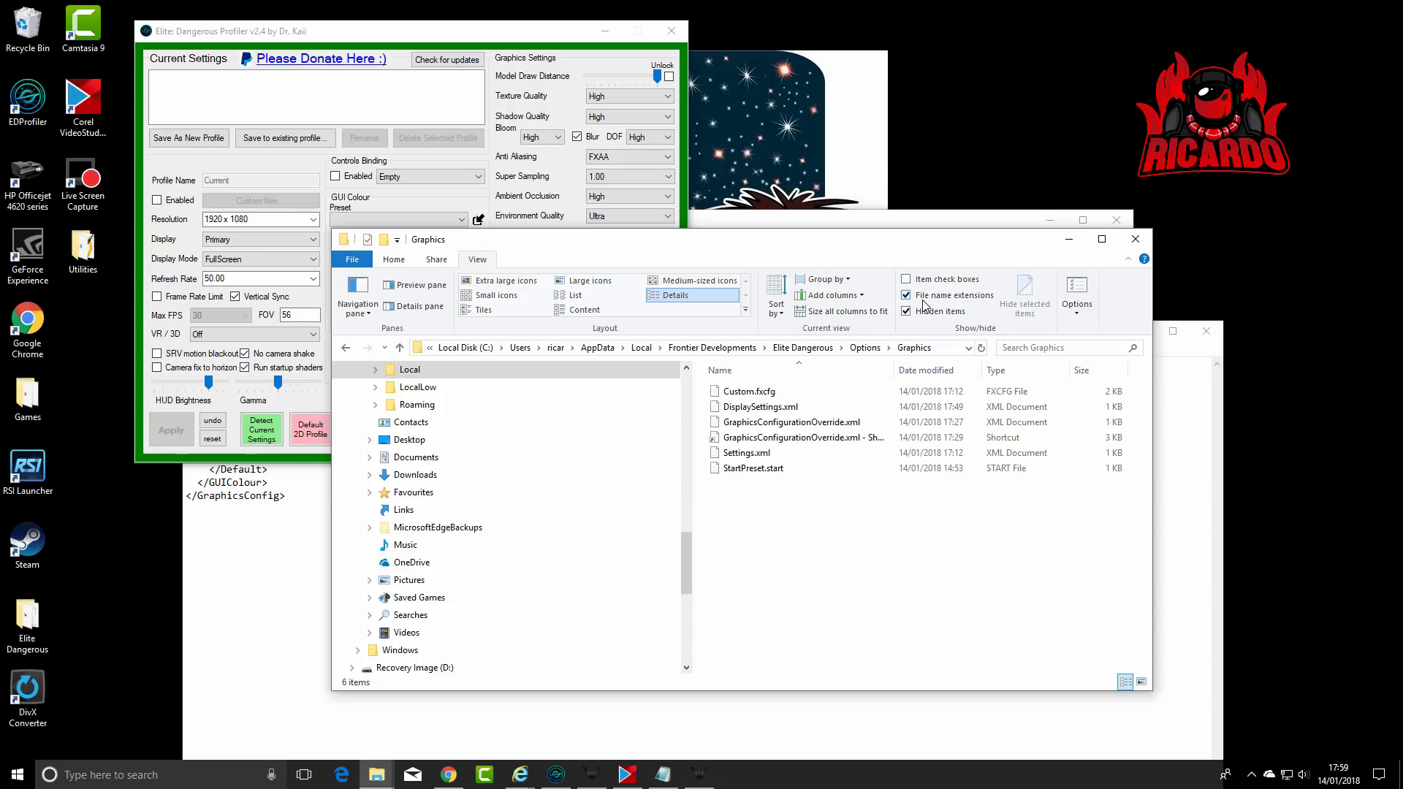
Select GraphicsConfigurationOverride.xml and bring up its Open with app choices.
{"action": "left_click", "coordinate": [756, 423]}
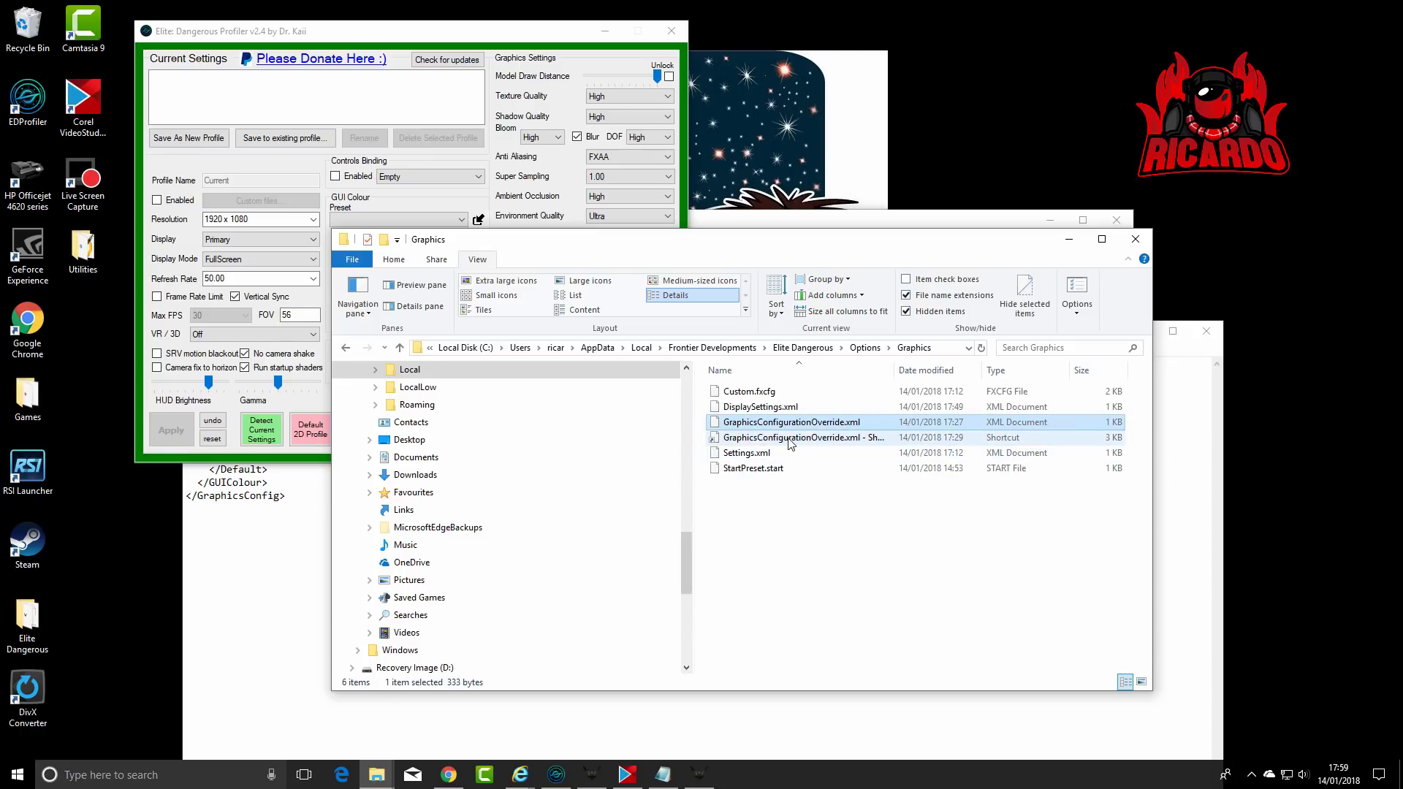
{"action": "right_click", "coordinate": [802, 427]}
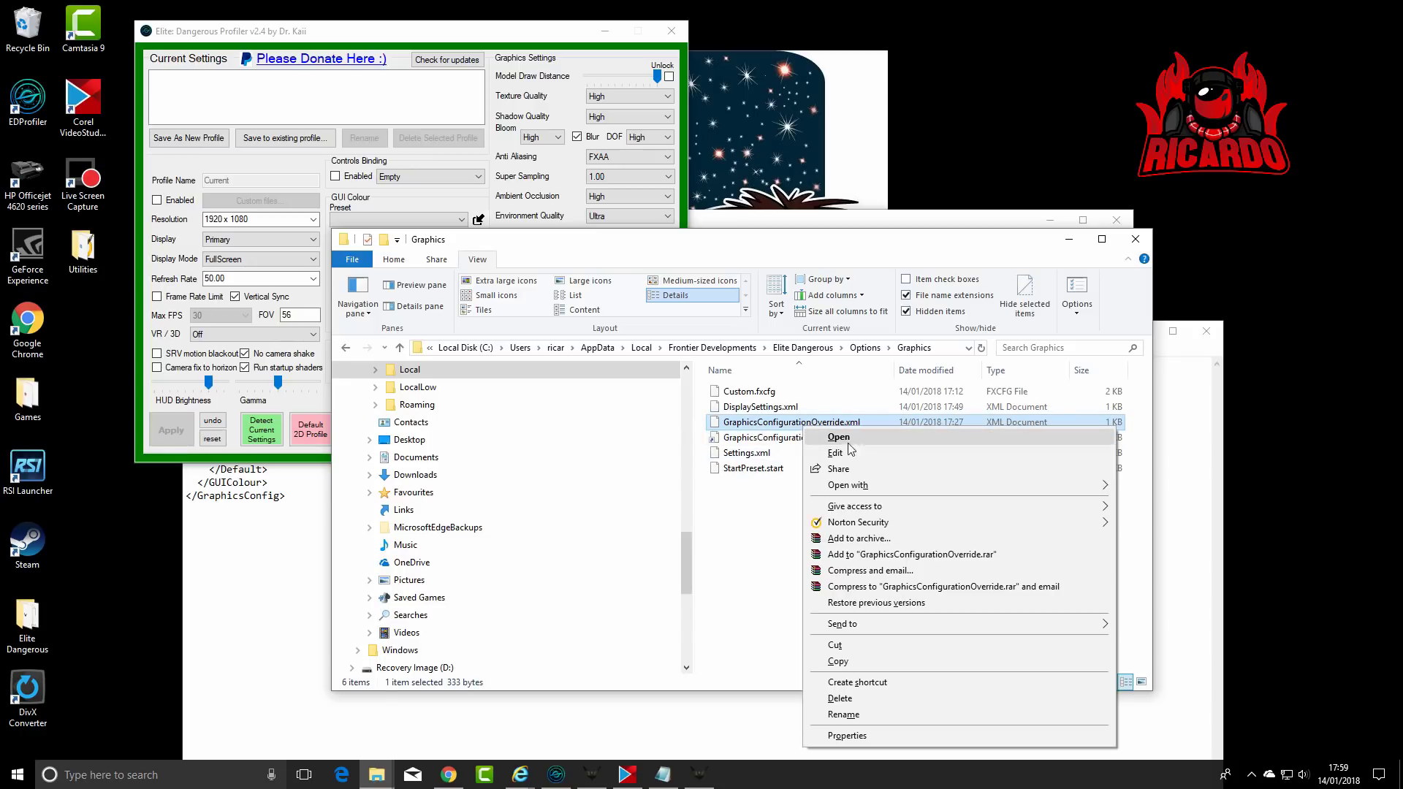
Open GraphicsConfigurationOverride.xml in Notepad and maximize the window.
{"action": "mouse_move", "coordinate": [872, 488]}
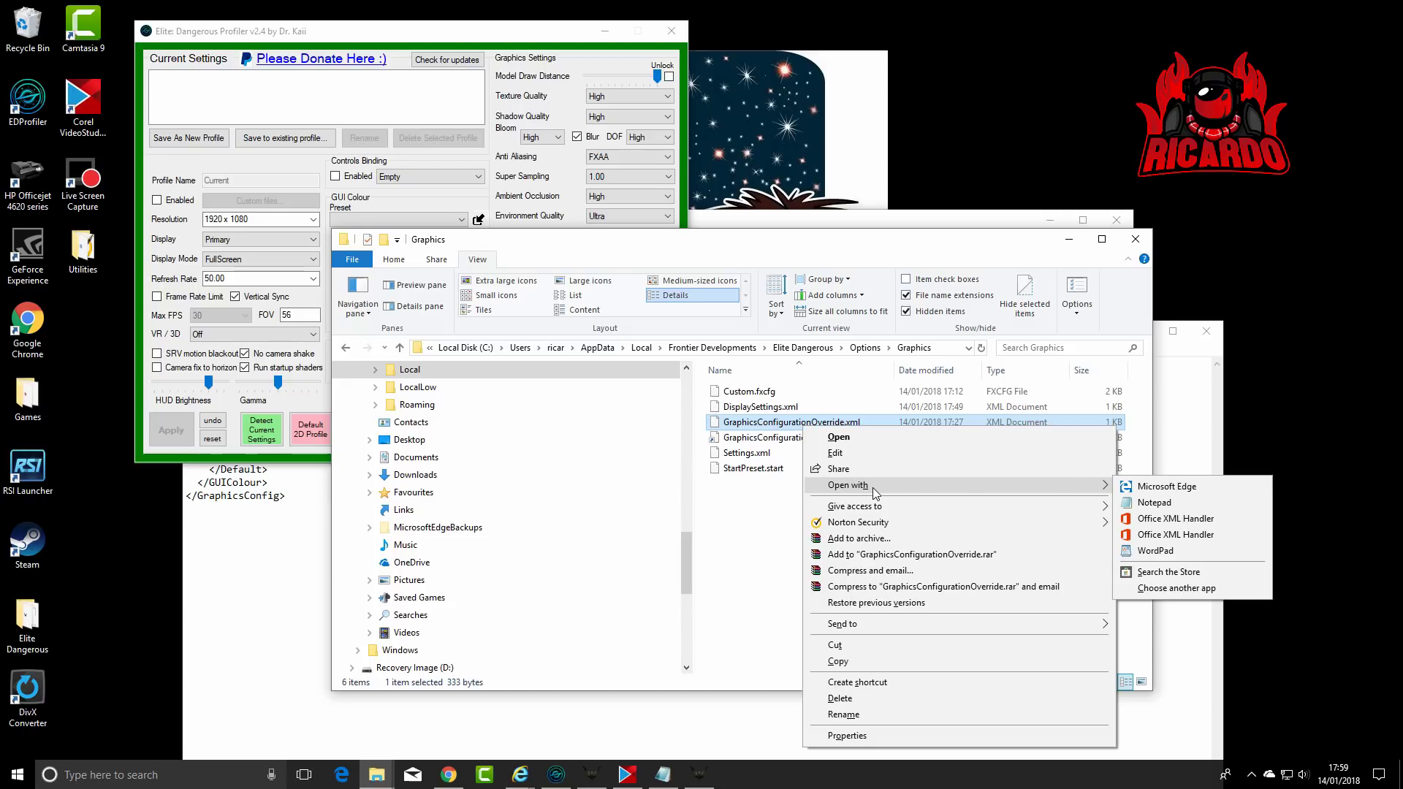
{"action": "left_click", "coordinate": [1205, 505]}
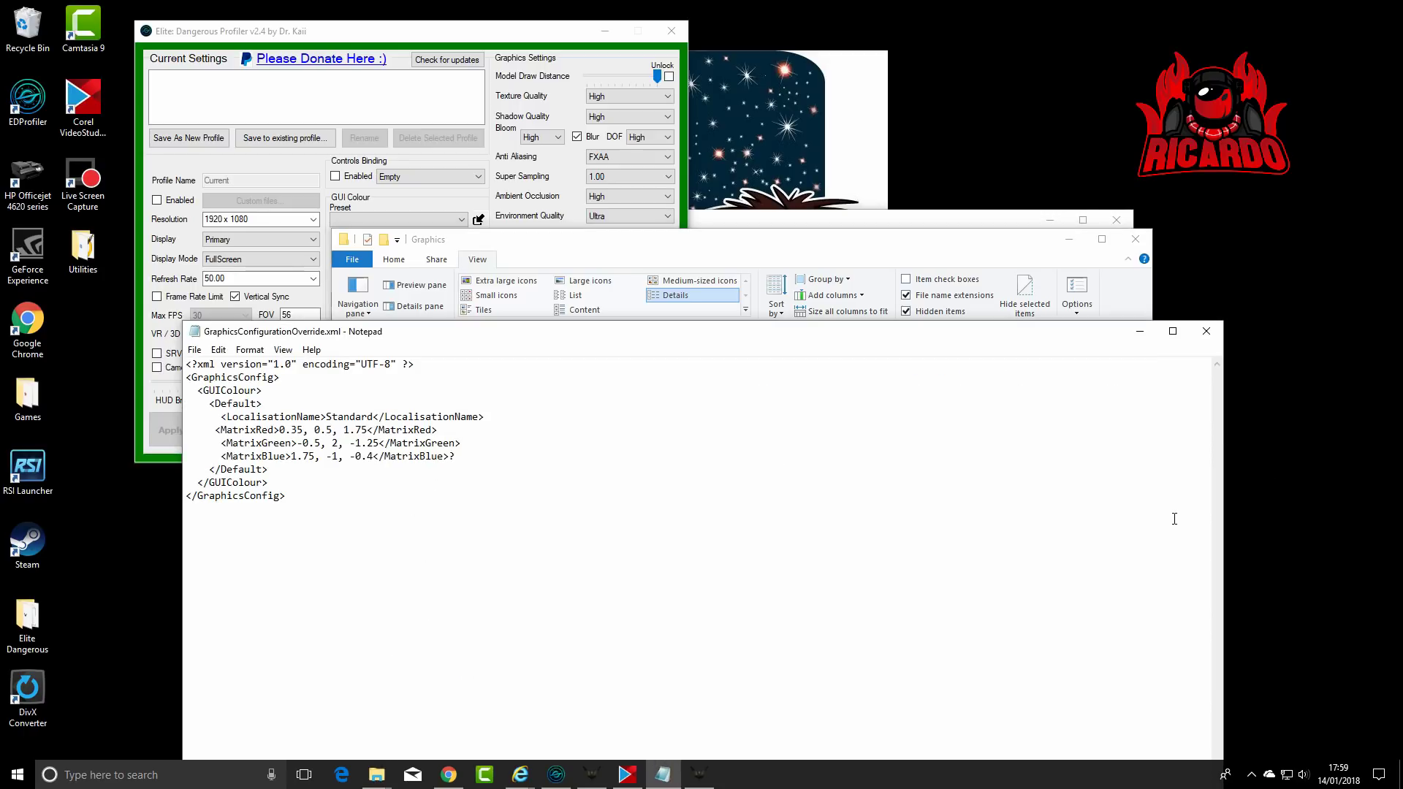
{"action": "left_click", "coordinate": [1173, 331]}
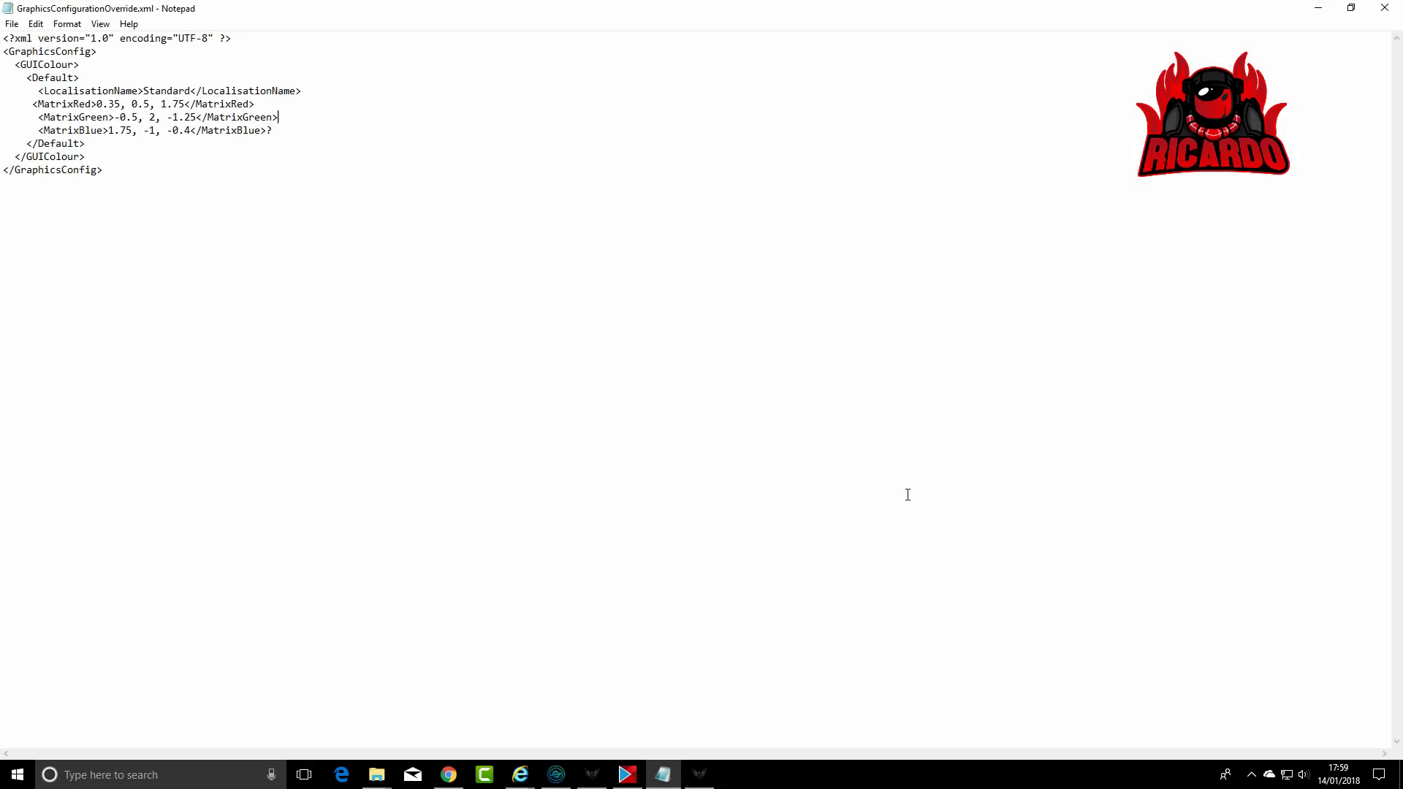
Copy the MatrixRed, MatrixGreen and MatrixBlue lines, then select the GUIColour block.
{"action": "left_click_drag", "start_coordinate": [271, 130], "coordinate": [32, 103]}
{"action": "right_click", "coordinate": [72, 114]}
{"action": "left_click", "coordinate": [142, 159]}
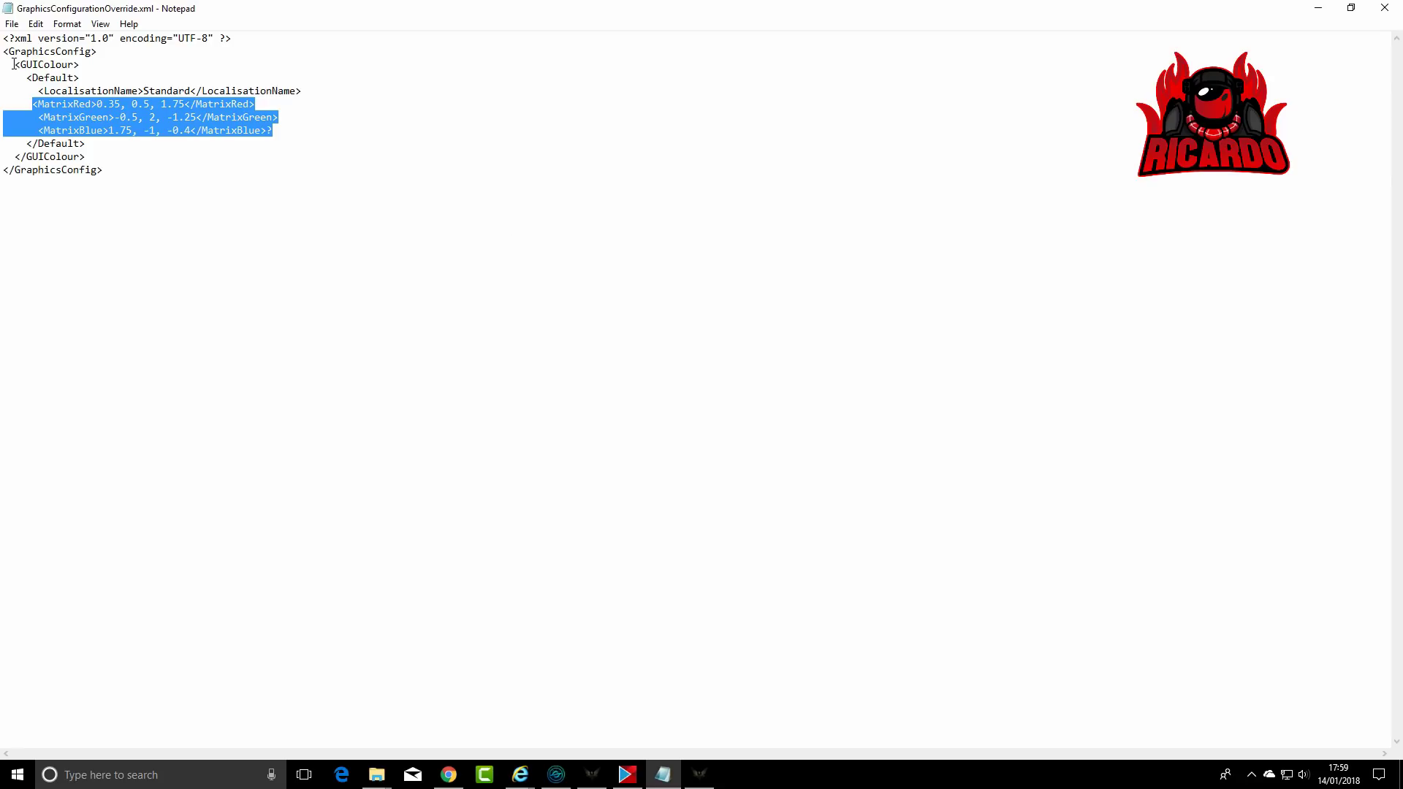
{"action": "left_click_drag", "start_coordinate": [14, 64], "coordinate": [263, 142]}
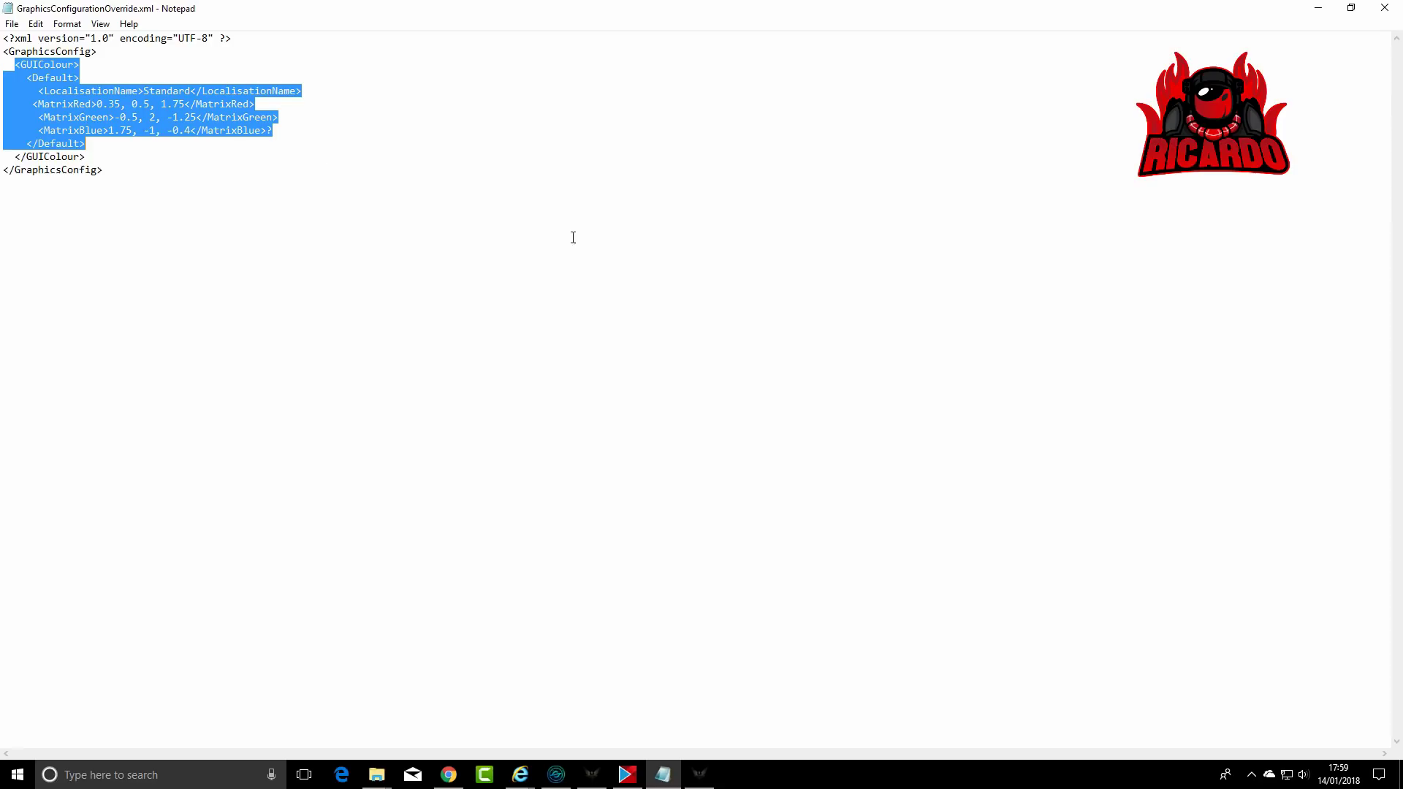
{"action": "mouse_move", "coordinate": [700, 774]}
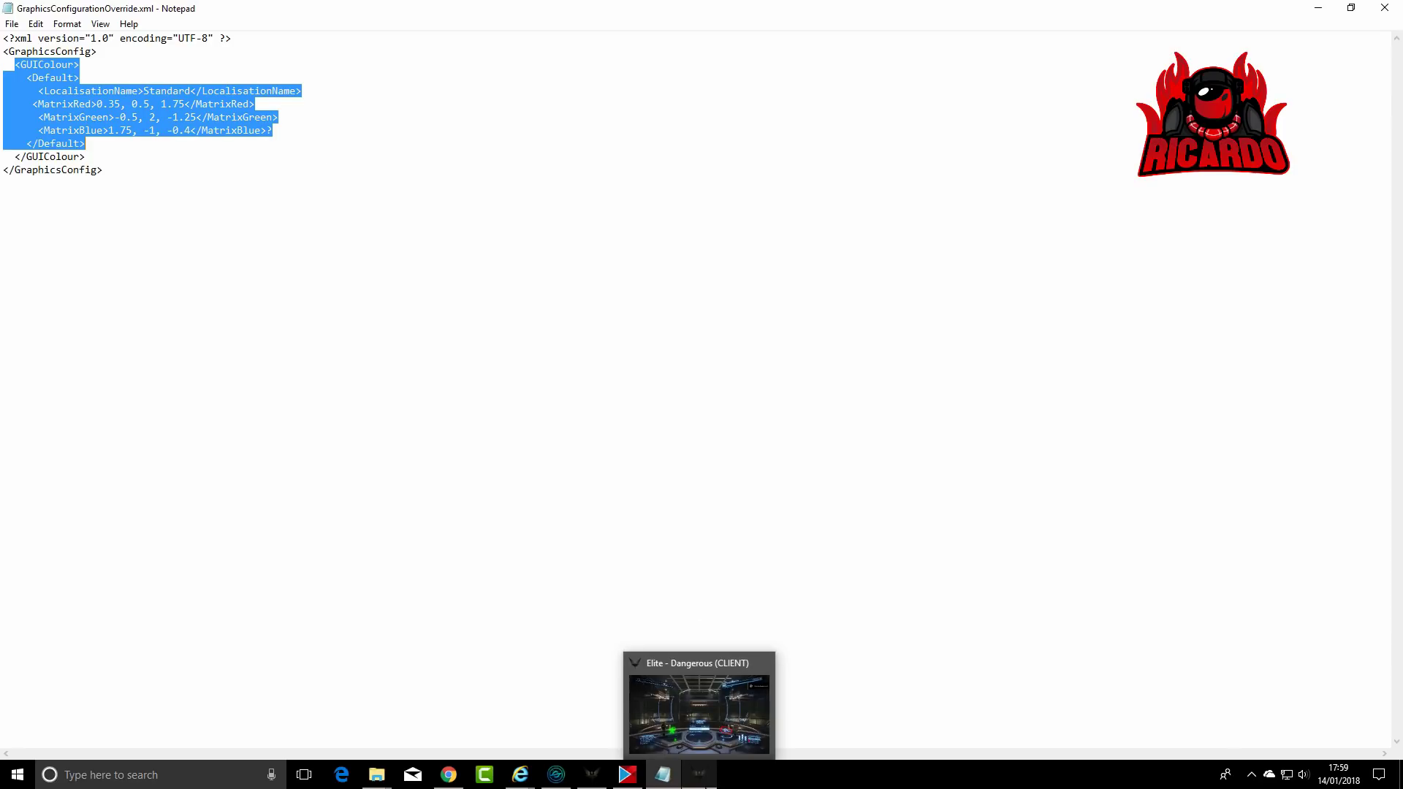
In the Chrome HUD editor, set the red input's green output to 0.77 and the blue input's red output to 0.56.
{"action": "left_click", "coordinate": [464, 781]}
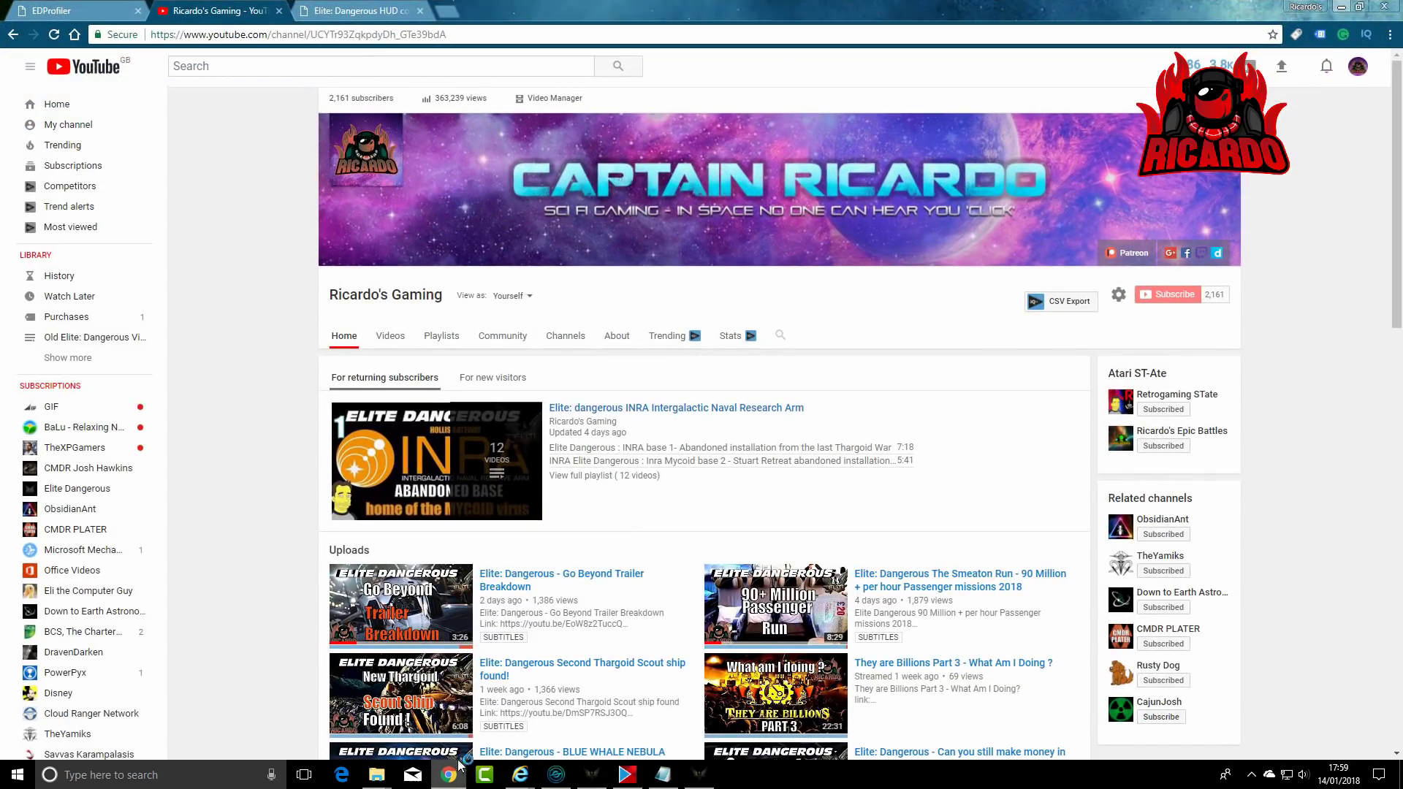
{"action": "left_click", "coordinate": [343, 17]}
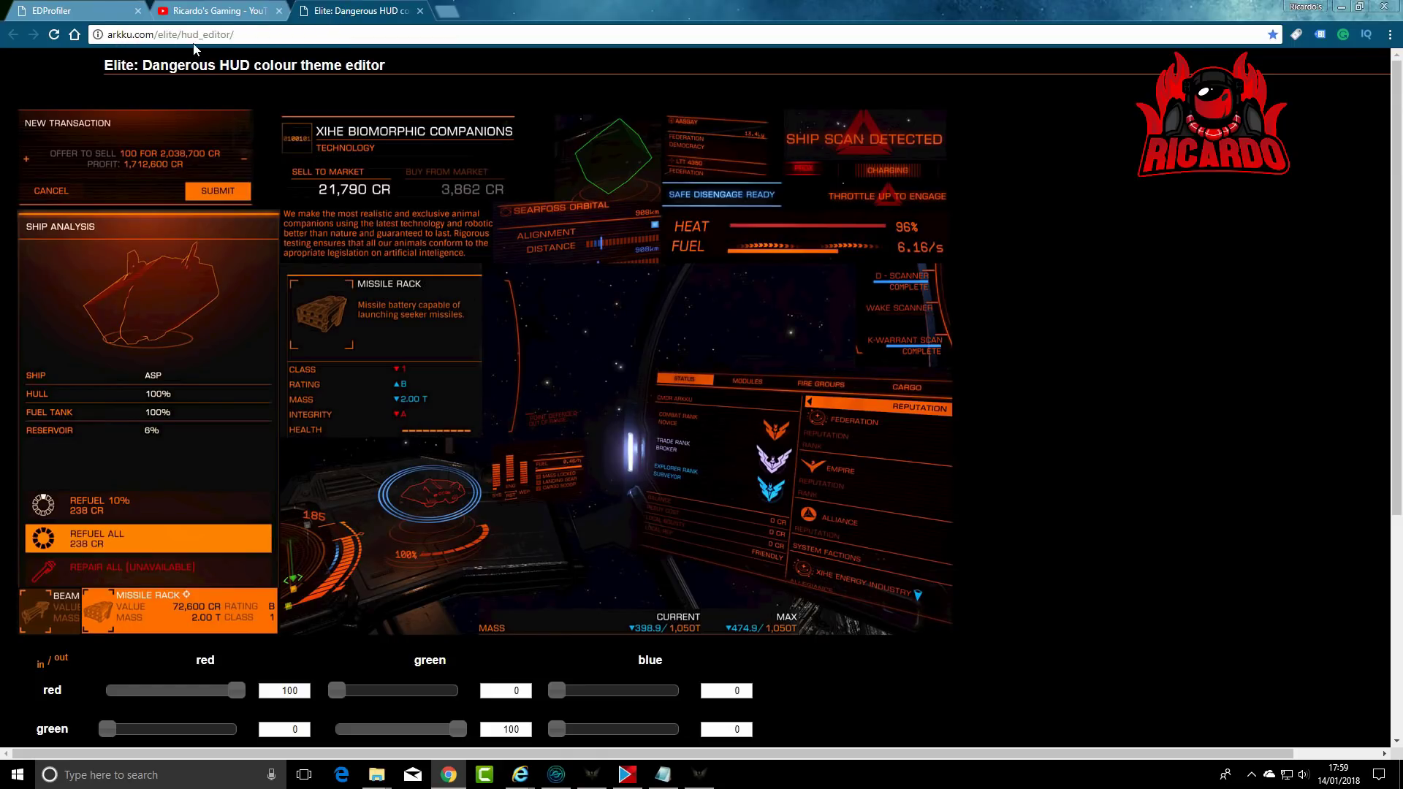
{"action": "scroll", "coordinate": [1328, 235], "scroll_direction": "down", "scroll_amount": 2}
{"action": "left_click_drag", "start_coordinate": [344, 548], "coordinate": [431, 546]}
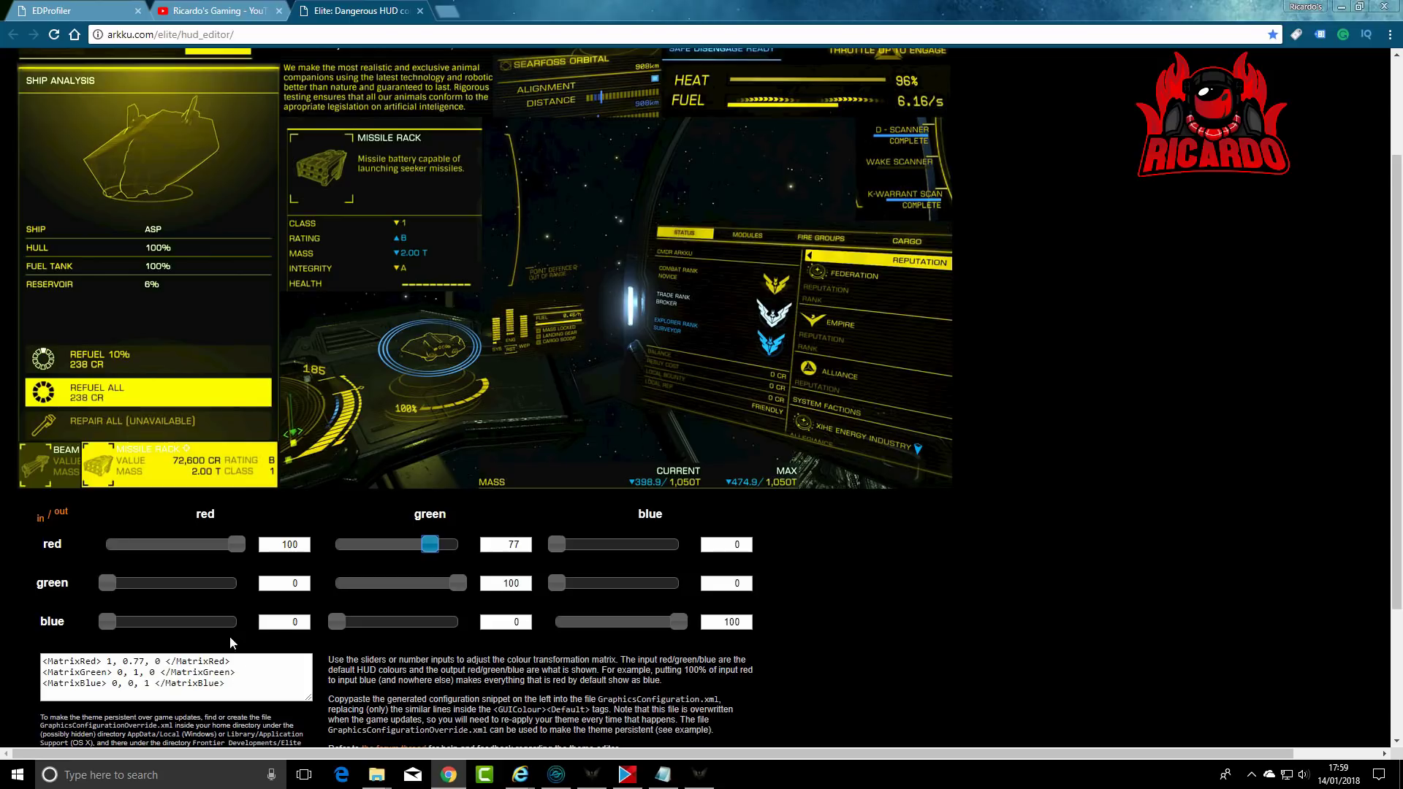
{"action": "left_click_drag", "start_coordinate": [109, 622], "coordinate": [180, 622]}
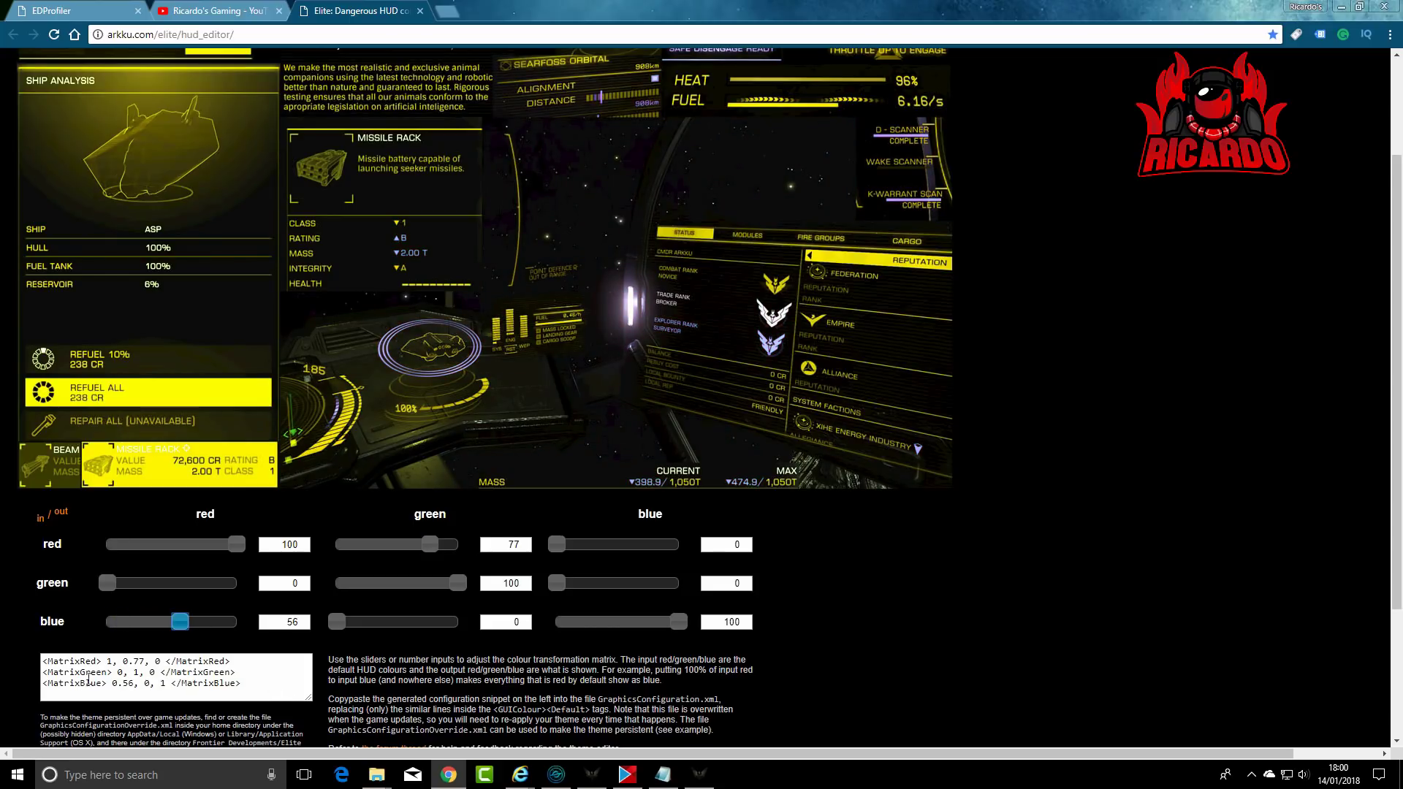
Adjust the remaining sliders to Red 0.46, 0.77, 0.45; Green 1, 0.98, 1; Blue 0.91, 0, 0.03.
{"action": "left_click", "coordinate": [672, 780]}
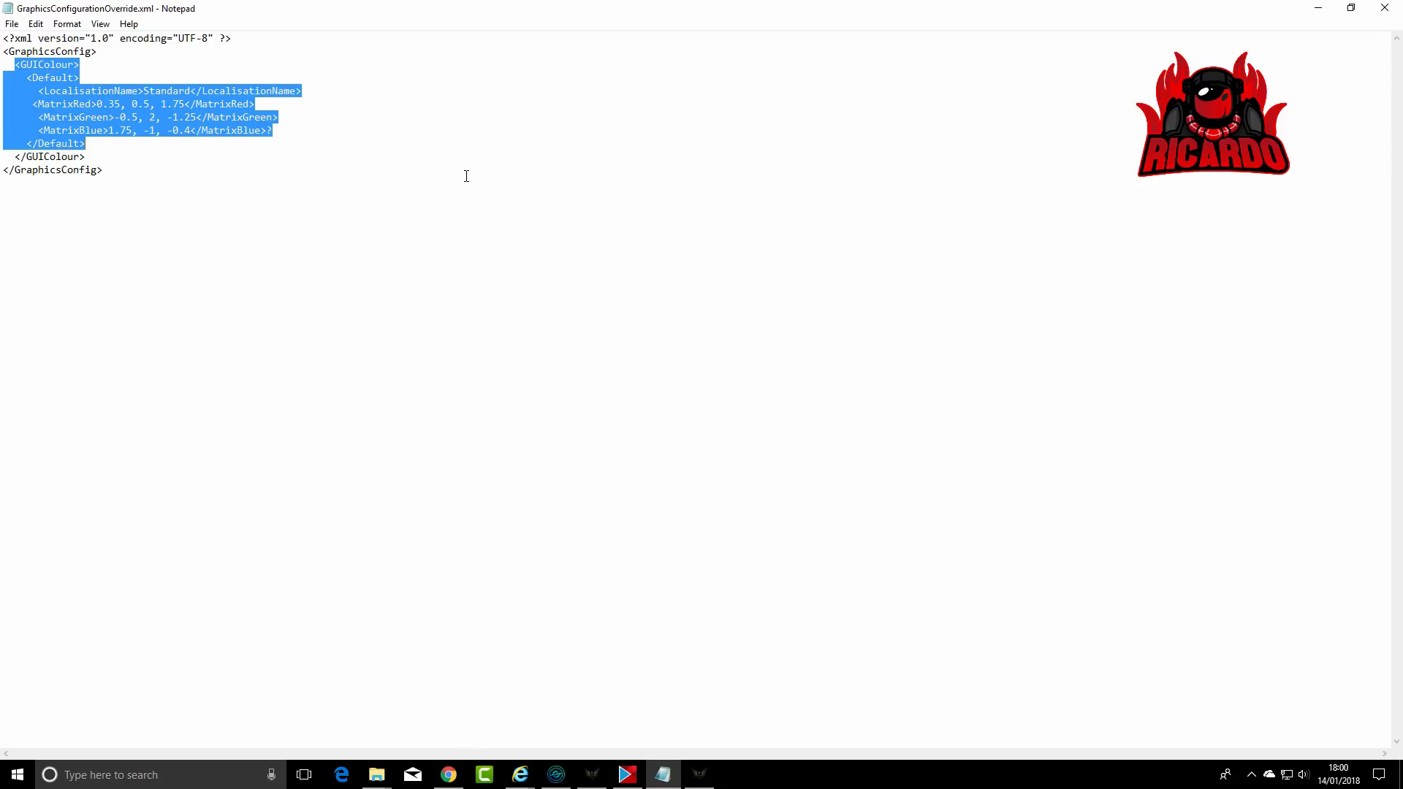
{"action": "left_click", "coordinate": [1318, 8]}
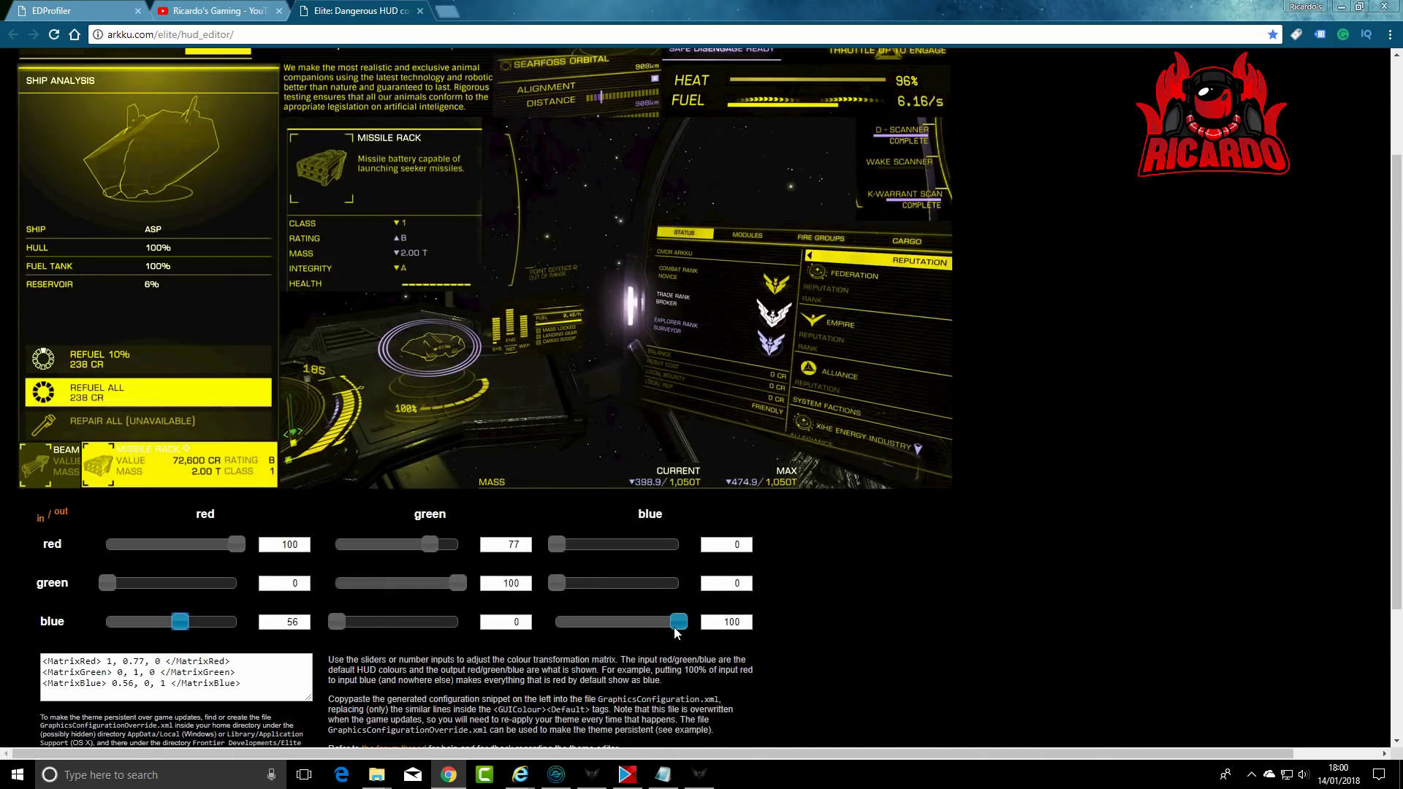
{"action": "left_click_drag", "start_coordinate": [678, 622], "coordinate": [559, 627]}
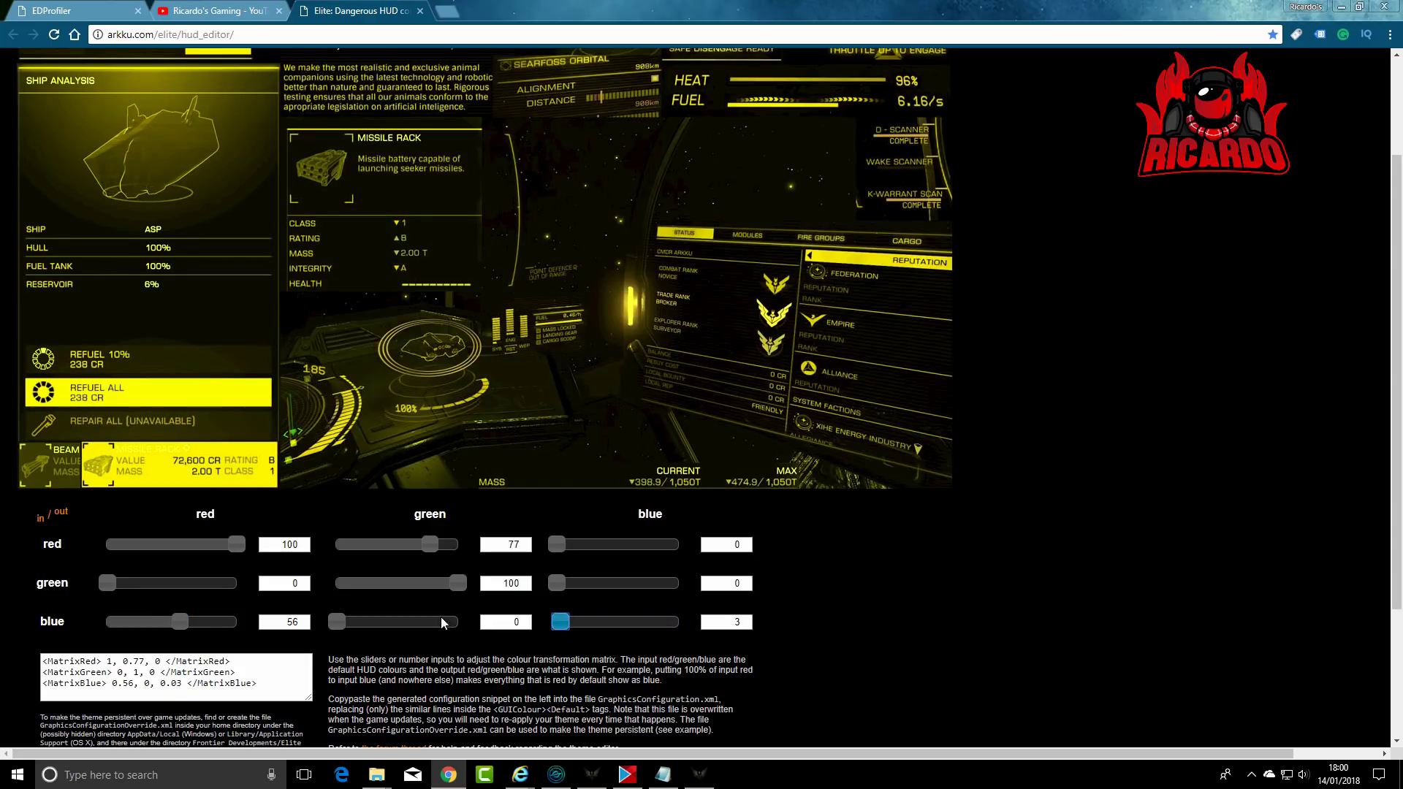
{"action": "left_click_drag", "start_coordinate": [458, 589], "coordinate": [346, 589]}
{"action": "left_click_drag", "start_coordinate": [114, 583], "coordinate": [237, 583]}
{"action": "left_click_drag", "start_coordinate": [182, 622], "coordinate": [225, 622]}
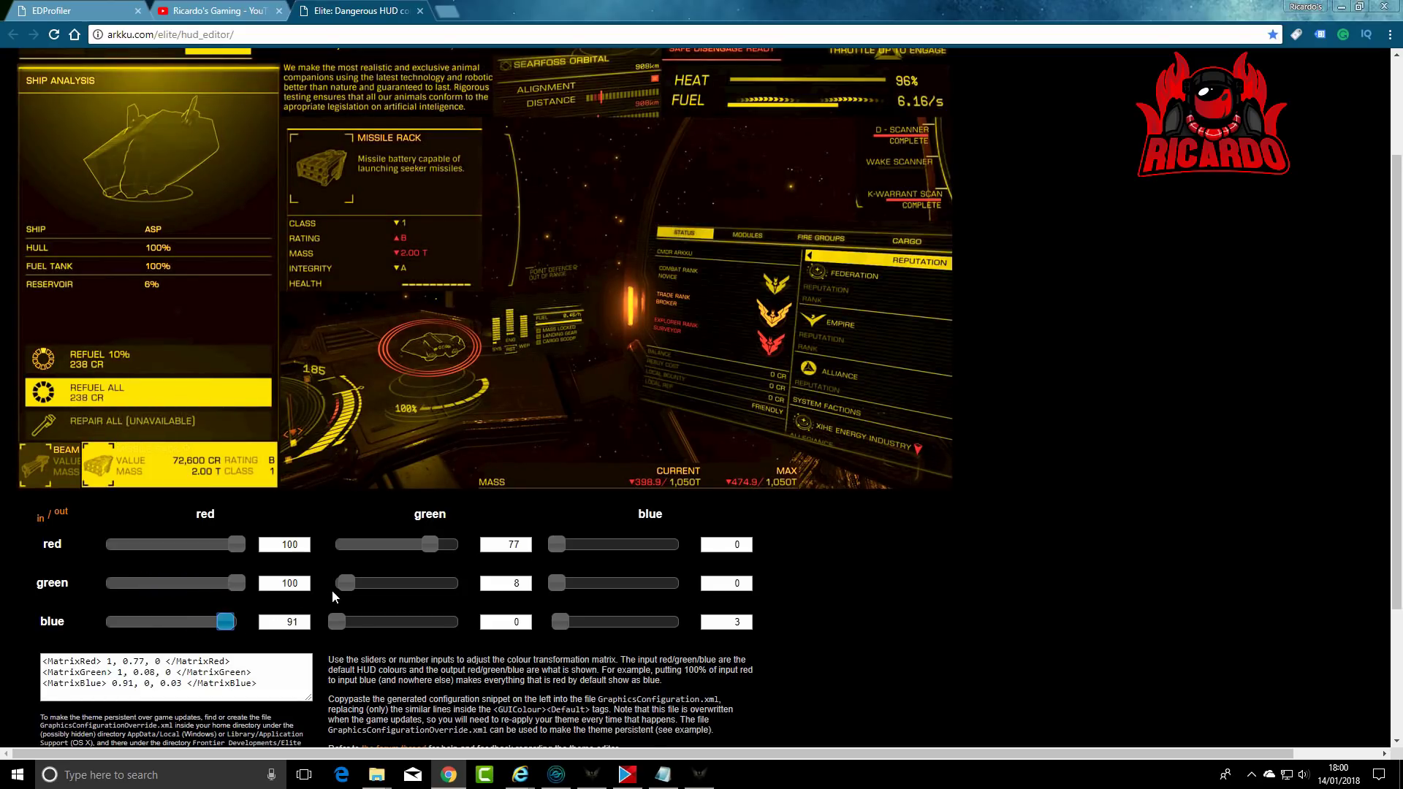
{"action": "left_click_drag", "start_coordinate": [346, 583], "coordinate": [455, 584]}
{"action": "left_click_drag", "start_coordinate": [556, 544], "coordinate": [629, 548]}
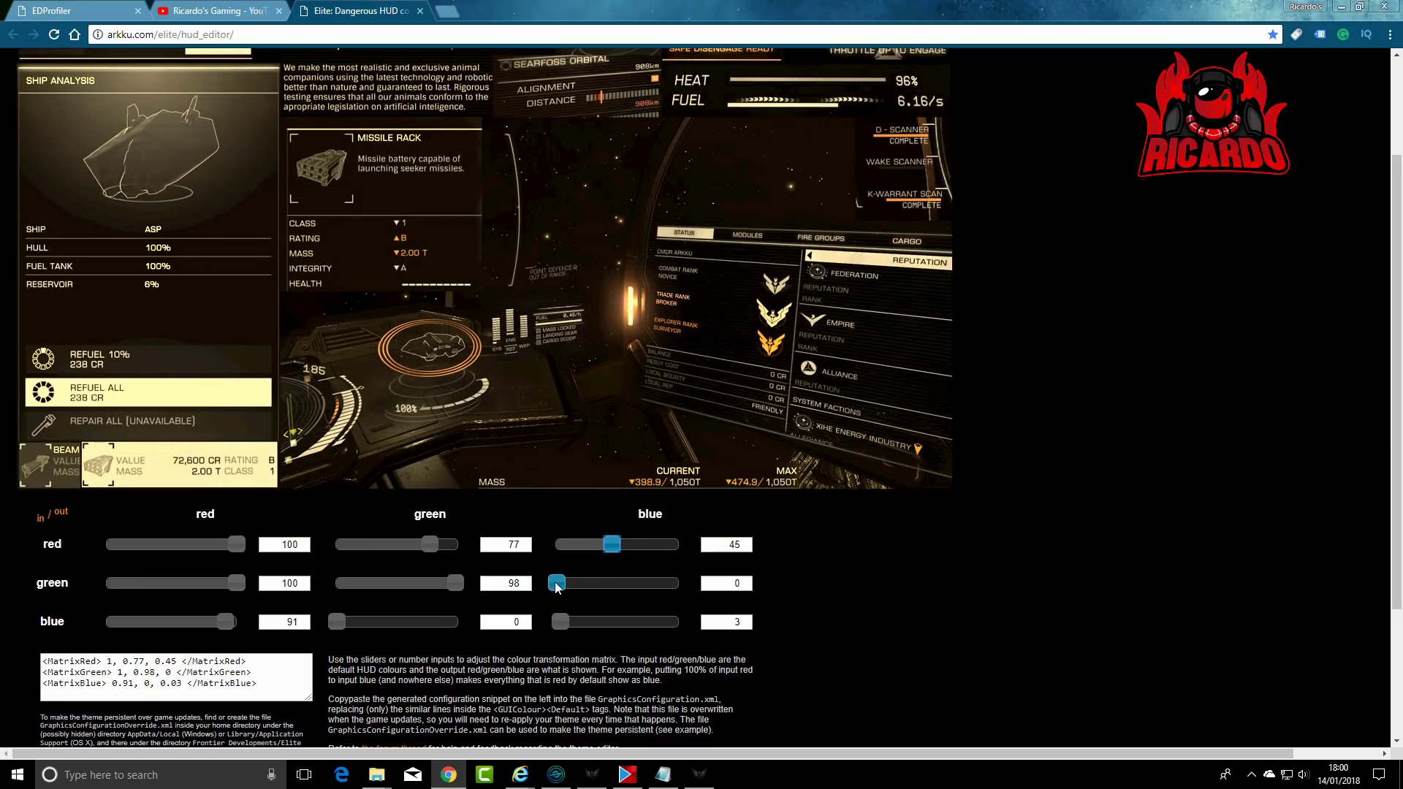
{"action": "left_click_drag", "start_coordinate": [560, 587], "coordinate": [679, 584]}
{"action": "left_click_drag", "start_coordinate": [236, 545], "coordinate": [166, 548]}
{"action": "scroll", "coordinate": [893, 526], "scroll_direction": "down", "scroll_amount": 3}
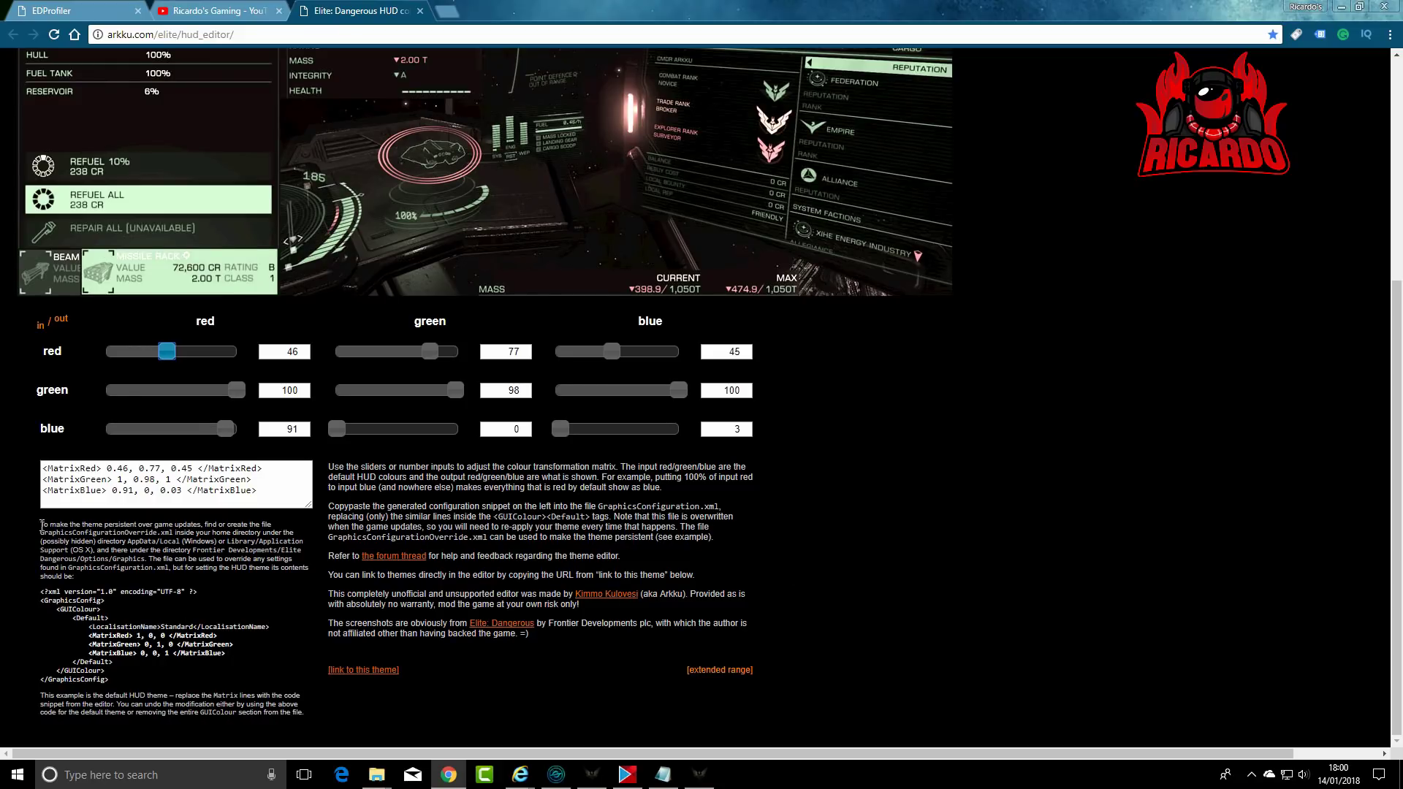
Highlight the editor's instructions for making the HUD theme permanent.
{"action": "left_click_drag", "start_coordinate": [41, 524], "coordinate": [289, 696]}
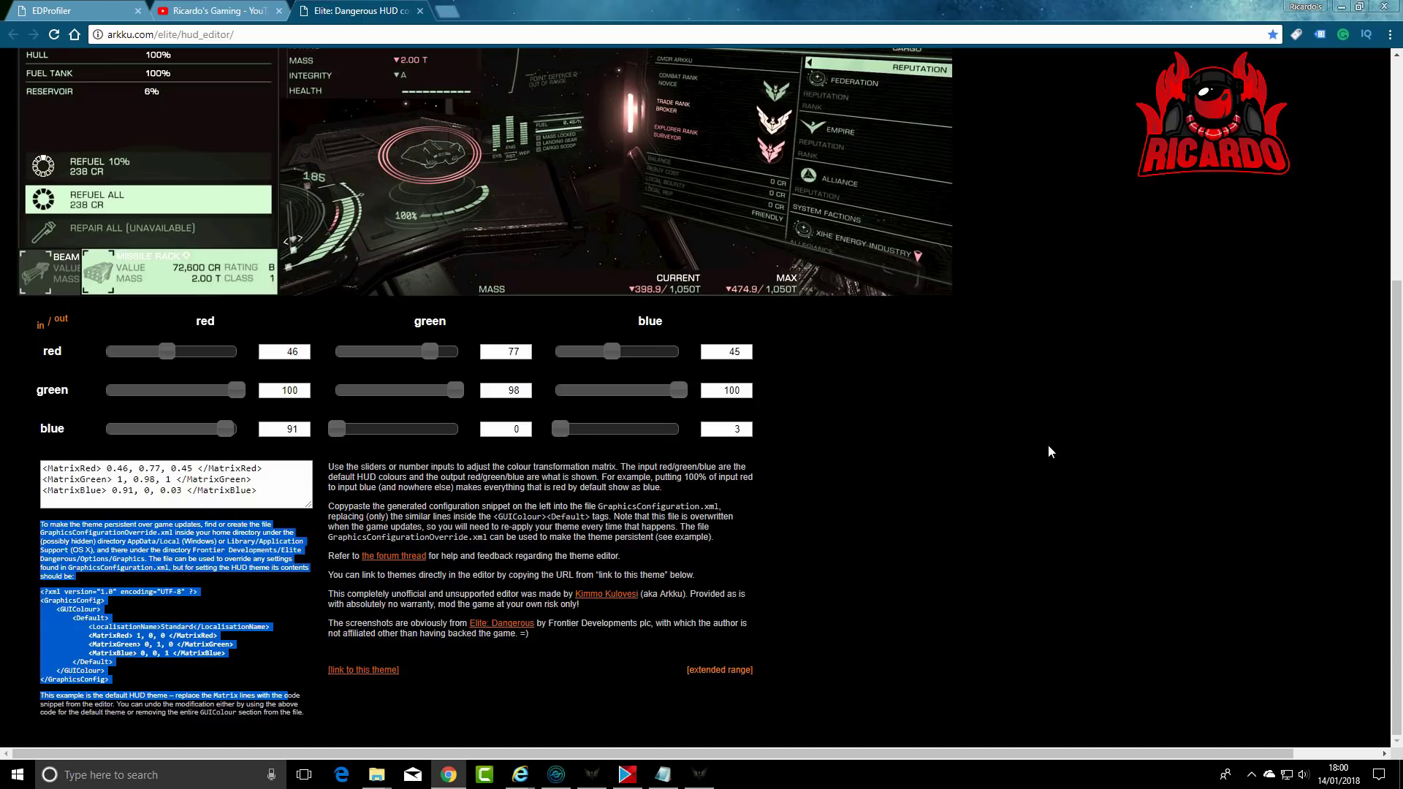
{"action": "left_click", "coordinate": [718, 787]}
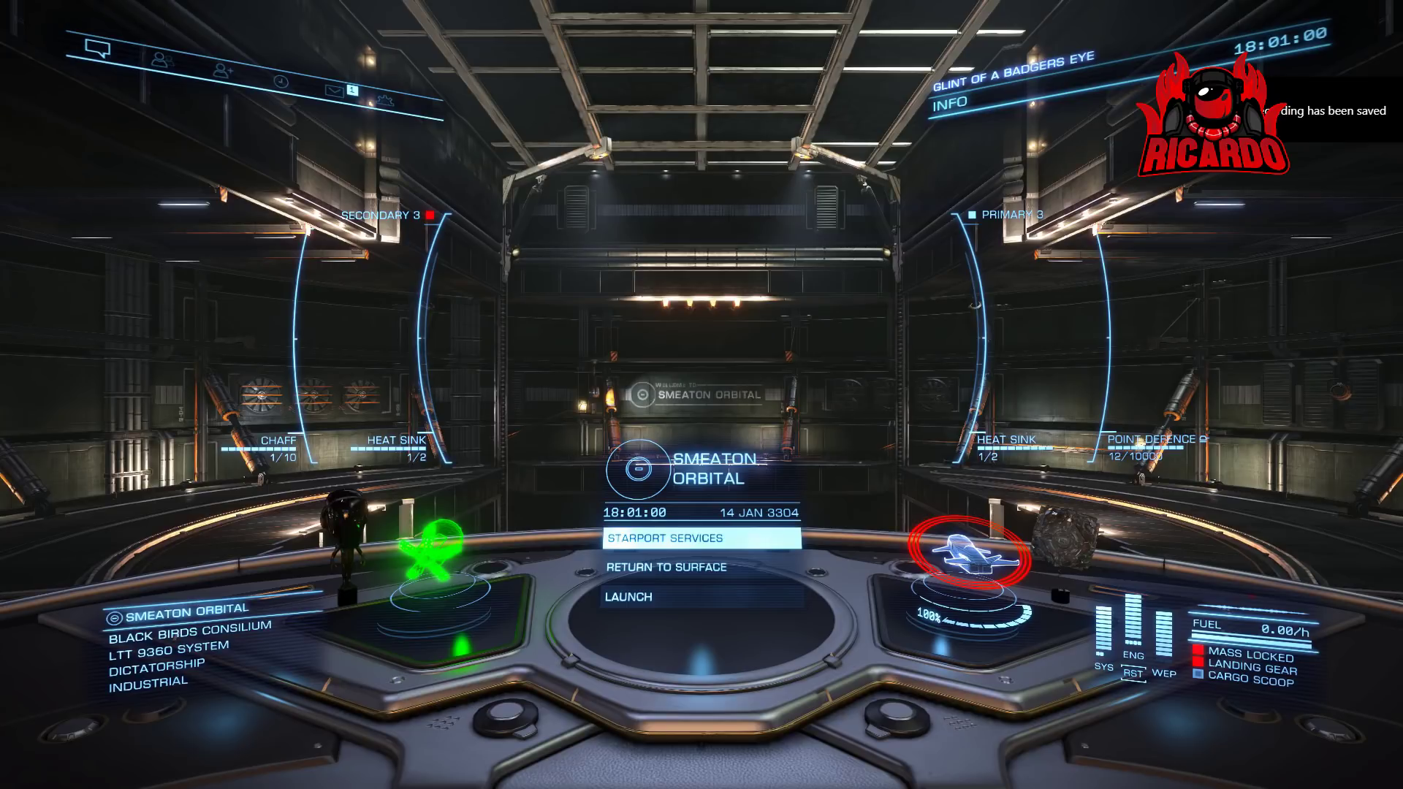